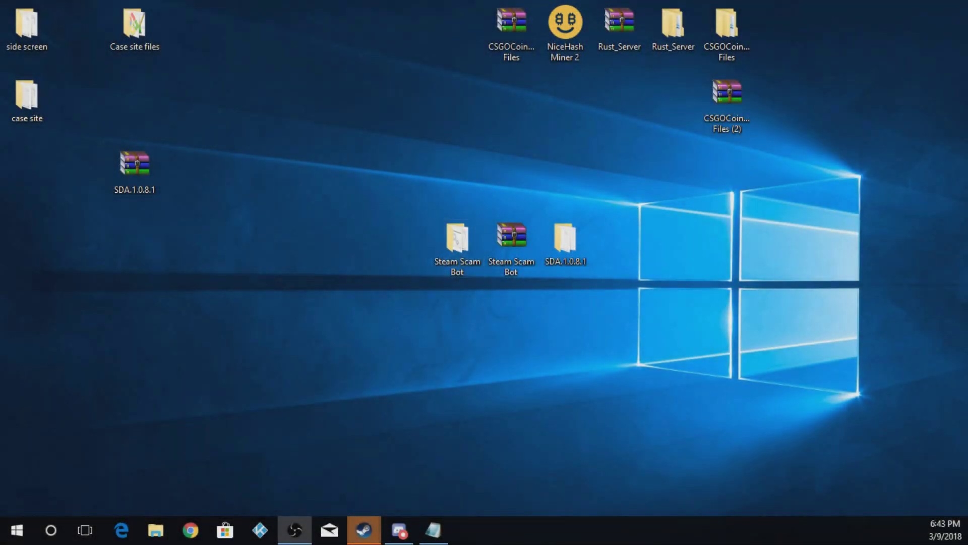
# - Select the middle desktop items repeatedly, settling on the Steam Scam Bot folder
pyautogui.moveTo(390, 159); pyautogui.dragTo(651, 291)
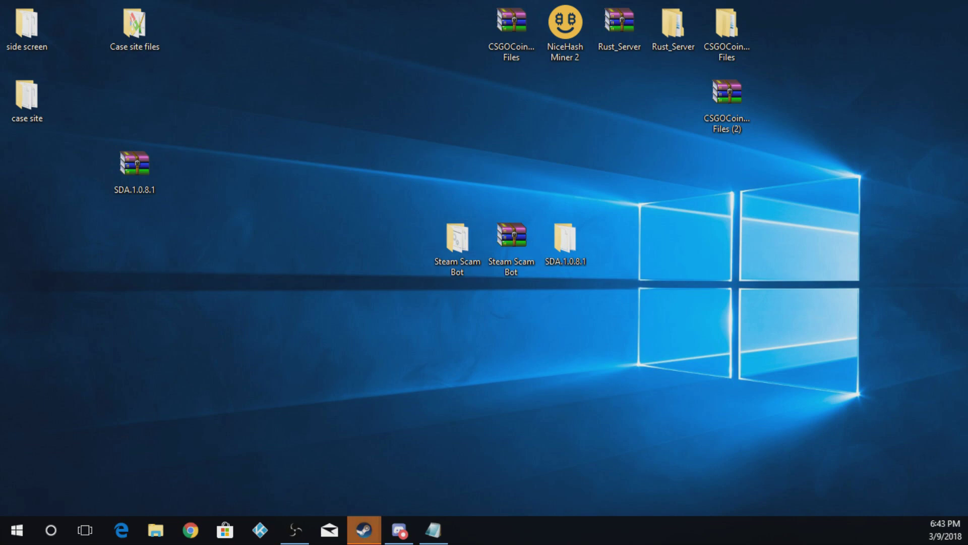
pyautogui.moveTo(541, 220); pyautogui.dragTo(435, 276)
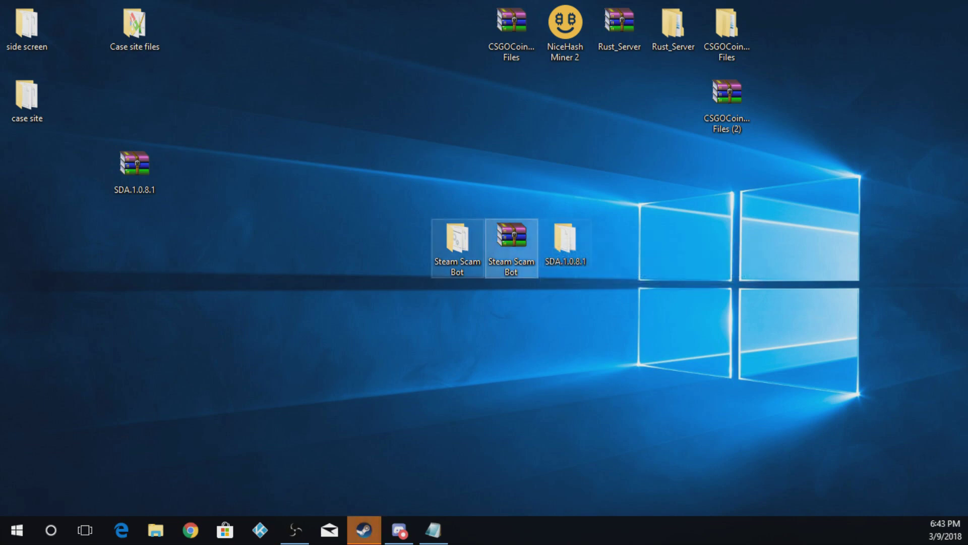
pyautogui.click(512, 242)
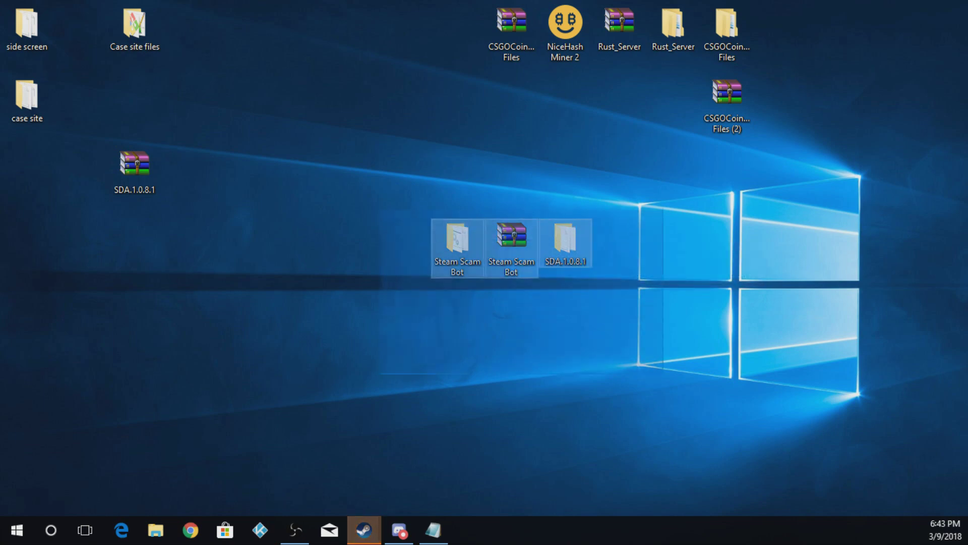
pyautogui.moveTo(593, 218); pyautogui.dragTo(422, 282)
pyautogui.moveTo(336, 127)
pyautogui.mouseDown()
pyautogui.moveTo(679, 319)
pyautogui.moveTo(384, 198)
pyautogui.mouseUp()
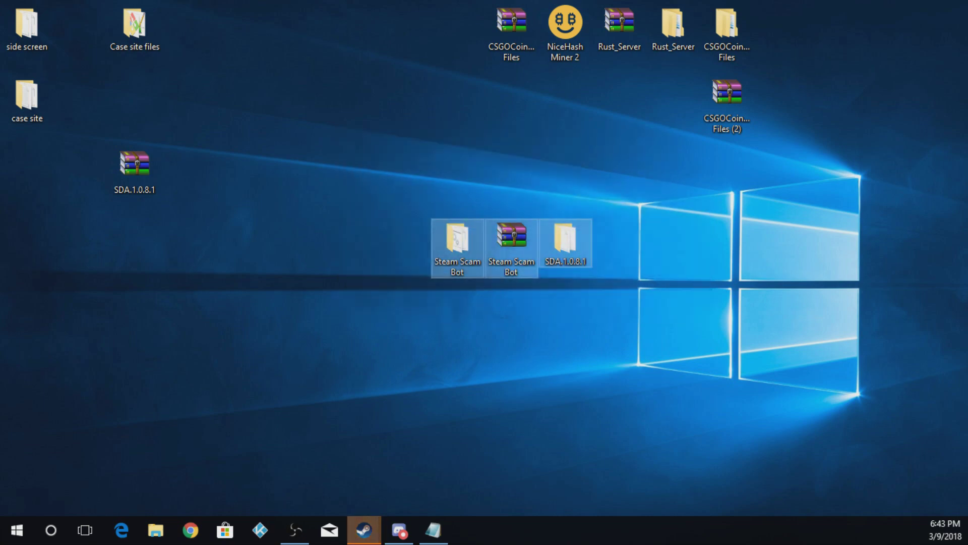
pyautogui.moveTo(594, 199); pyautogui.dragTo(330, 293)
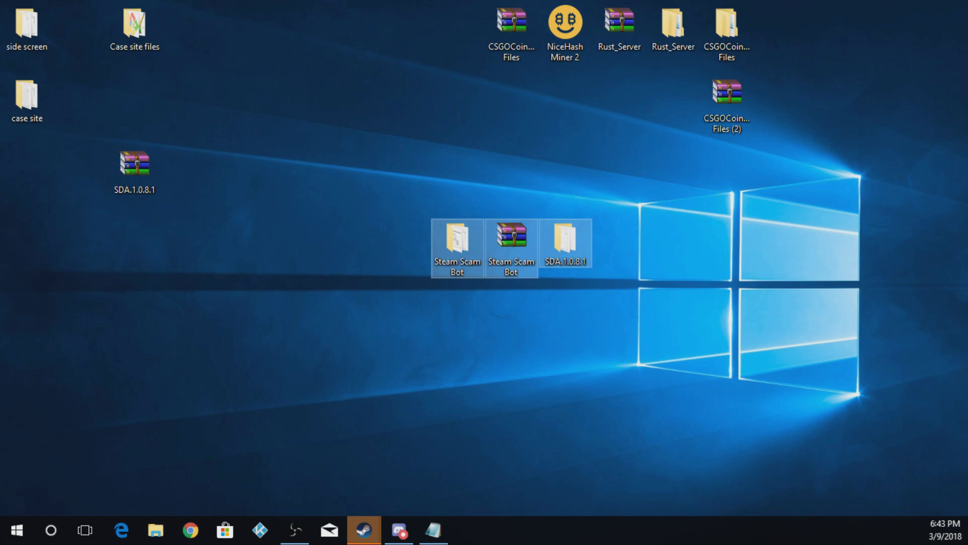
pyautogui.click(662, 353)
pyautogui.moveTo(324, 135); pyautogui.dragTo(648, 303)
pyautogui.moveTo(377, 292); pyautogui.dragTo(593, 218)
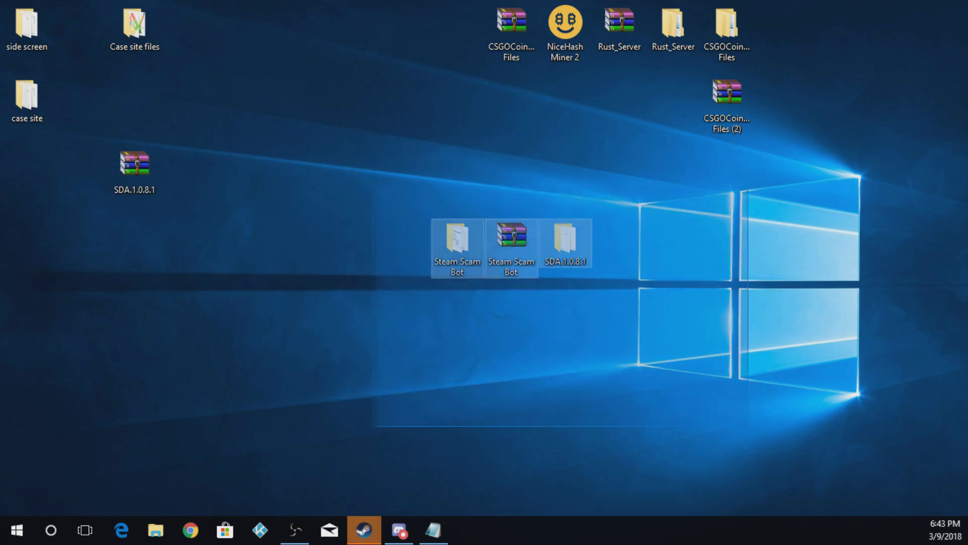
pyautogui.click(662, 353)
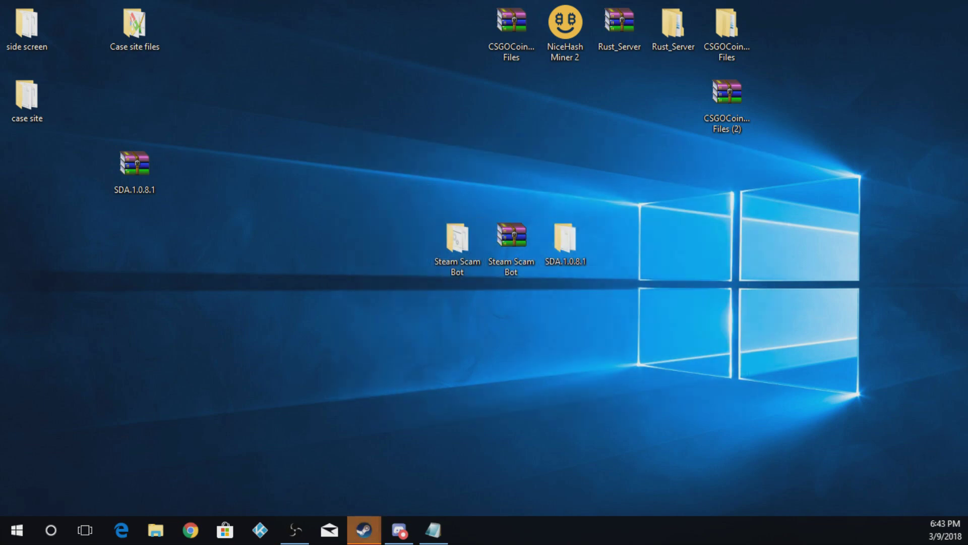
pyautogui.moveTo(593, 171); pyautogui.dragTo(310, 362)
pyautogui.click(662, 353)
pyautogui.moveTo(691, 375); pyautogui.dragTo(424, 189)
pyautogui.moveTo(322, 75)
pyautogui.mouseDown()
pyautogui.moveTo(683, 450)
pyautogui.moveTo(251, 162)
pyautogui.moveTo(598, 295)
pyautogui.mouseUp()
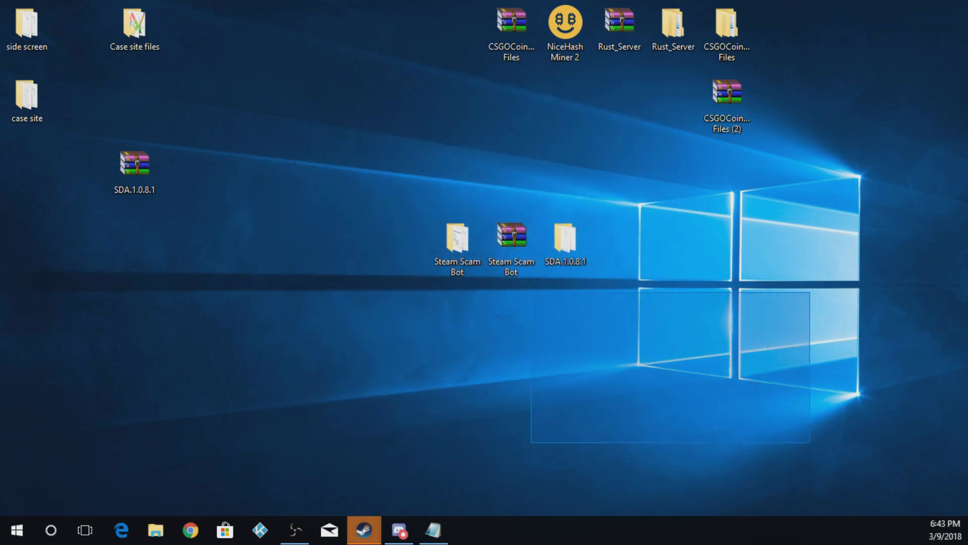
pyautogui.moveTo(797, 381); pyautogui.dragTo(469, 121)
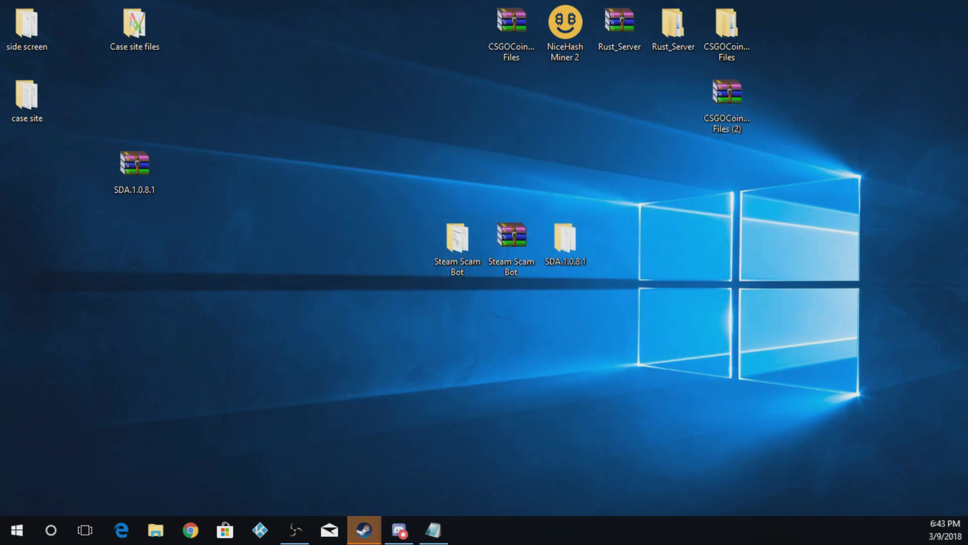
pyautogui.moveTo(323, 141); pyautogui.dragTo(547, 353)
pyautogui.click(549, 353)
pyautogui.moveTo(593, 218); pyautogui.dragTo(326, 292)
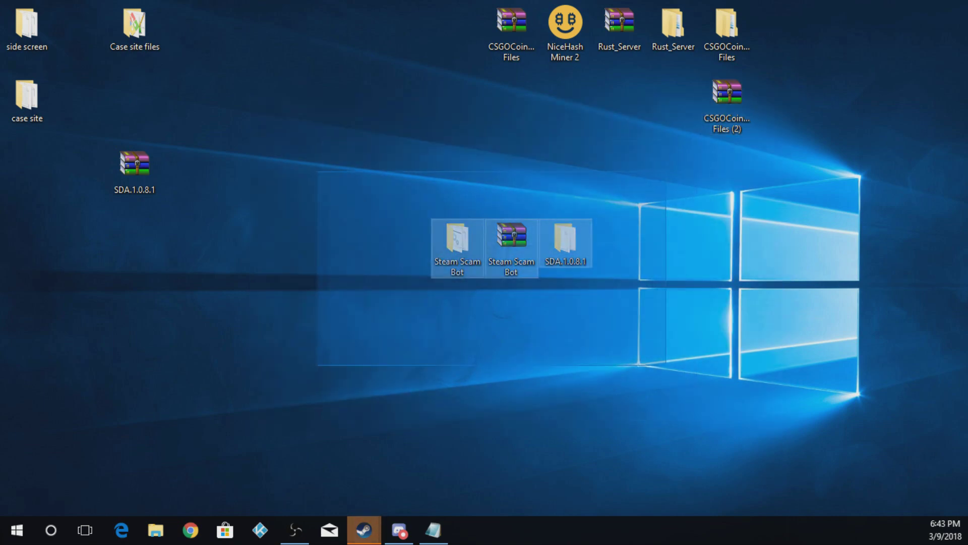
pyautogui.click(378, 341)
pyautogui.moveTo(611, 124); pyautogui.dragTo(424, 288)
pyautogui.moveTo(372, 233); pyautogui.dragTo(697, 444)
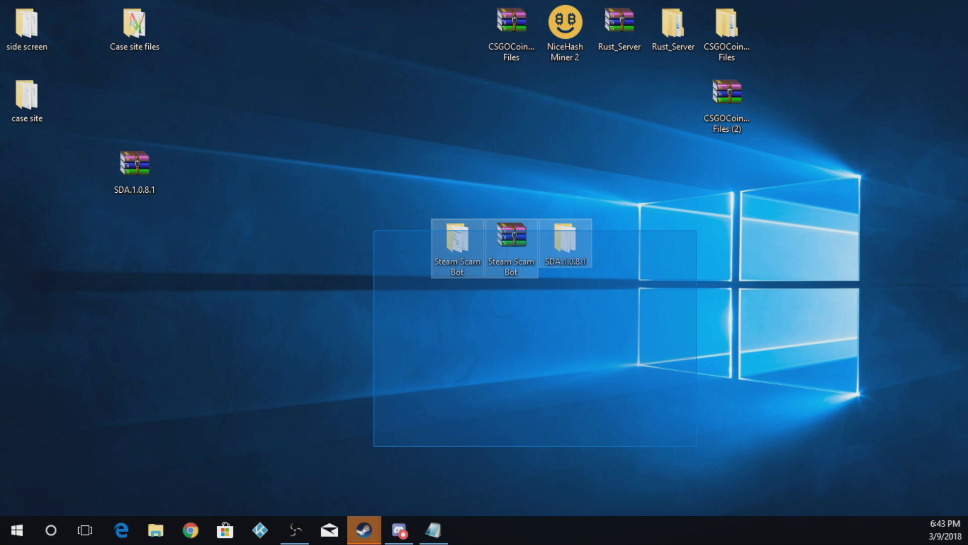
pyautogui.click(696, 443)
pyautogui.moveTo(385, 143); pyautogui.dragTo(696, 432)
pyautogui.click(696, 432)
pyautogui.moveTo(233, 139); pyautogui.dragTo(638, 402)
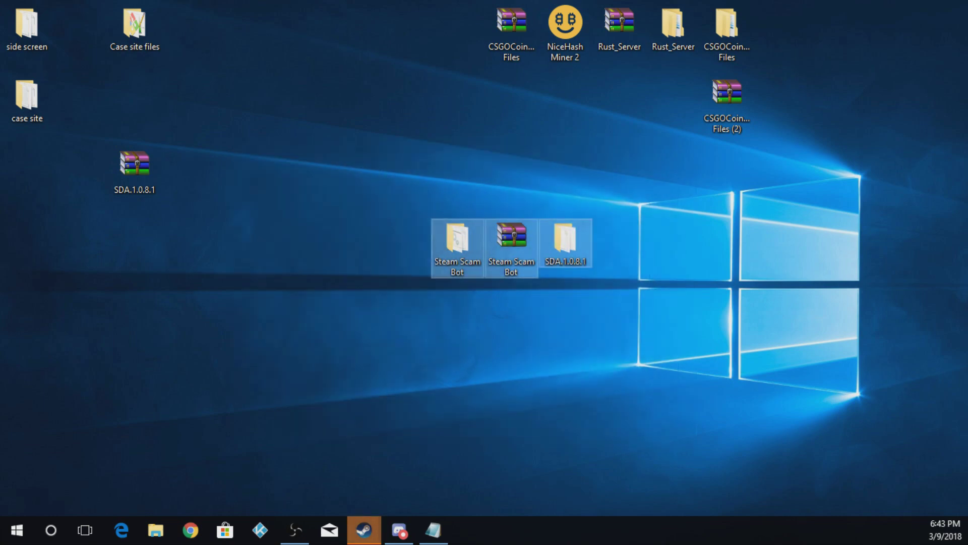
pyautogui.moveTo(270, 68); pyautogui.dragTo(615, 341)
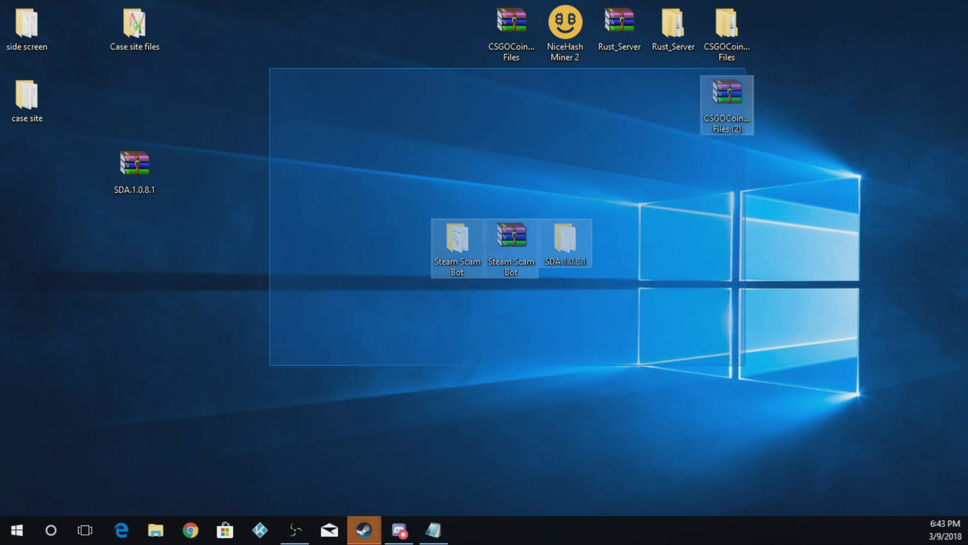
pyautogui.click(686, 409)
pyautogui.moveTo(615, 340)
pyautogui.mouseDown()
pyautogui.moveTo(686, 409)
pyautogui.moveTo(423, 212)
pyautogui.mouseUp()
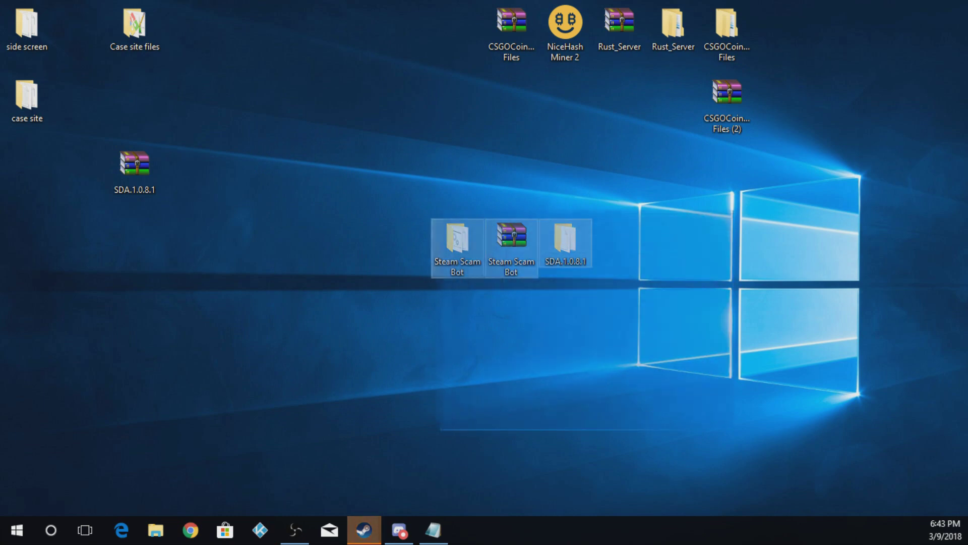
pyautogui.moveTo(262, 53)
pyautogui.mouseDown()
pyautogui.moveTo(444, 160)
pyautogui.moveTo(703, 372)
pyautogui.mouseUp()
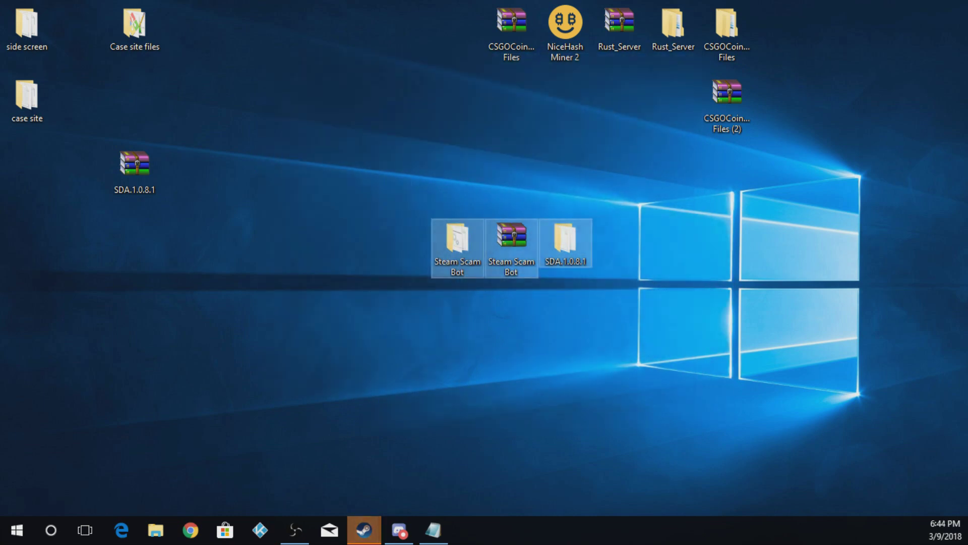
pyautogui.click(512, 242)
pyautogui.press('Left')
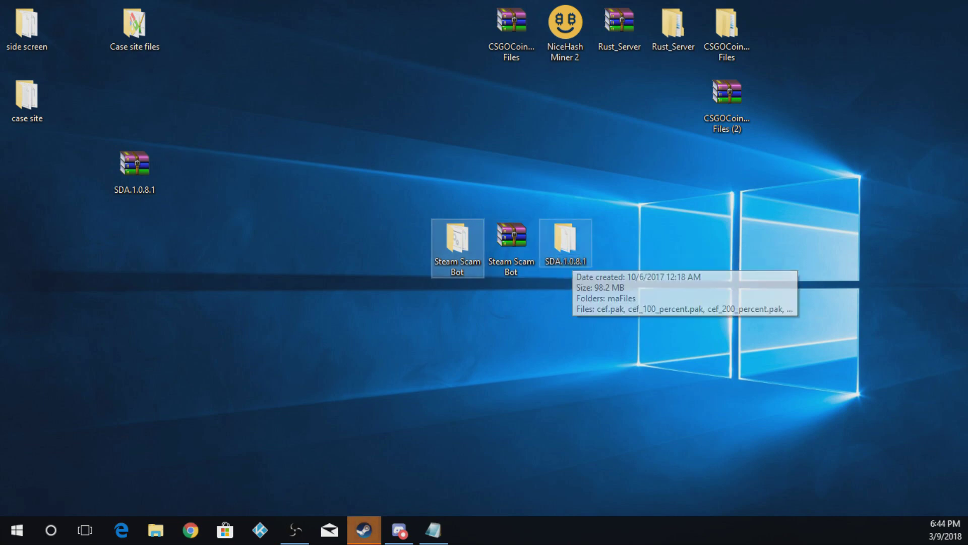
# - Select the SDA.1.0.8.1 folder among the middle desktop items
pyautogui.click(564, 241)
pyautogui.moveTo(302, 121); pyautogui.dragTo(681, 333)
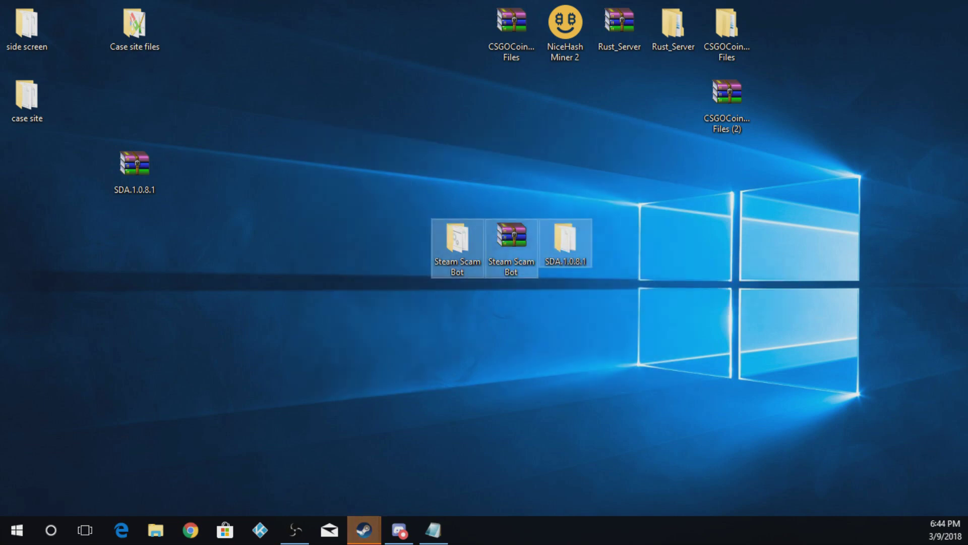
pyautogui.click(563, 240)
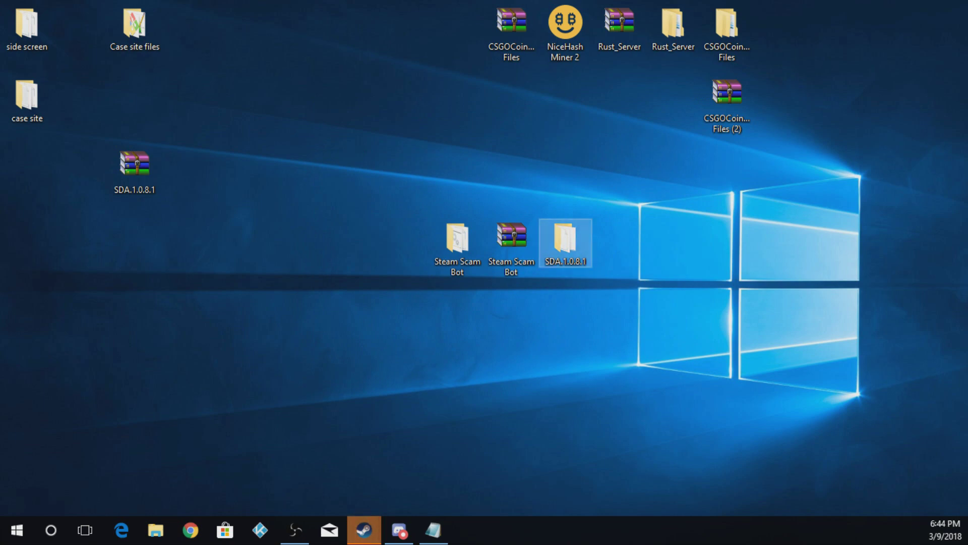
pyautogui.moveTo(366, 138); pyautogui.dragTo(634, 328)
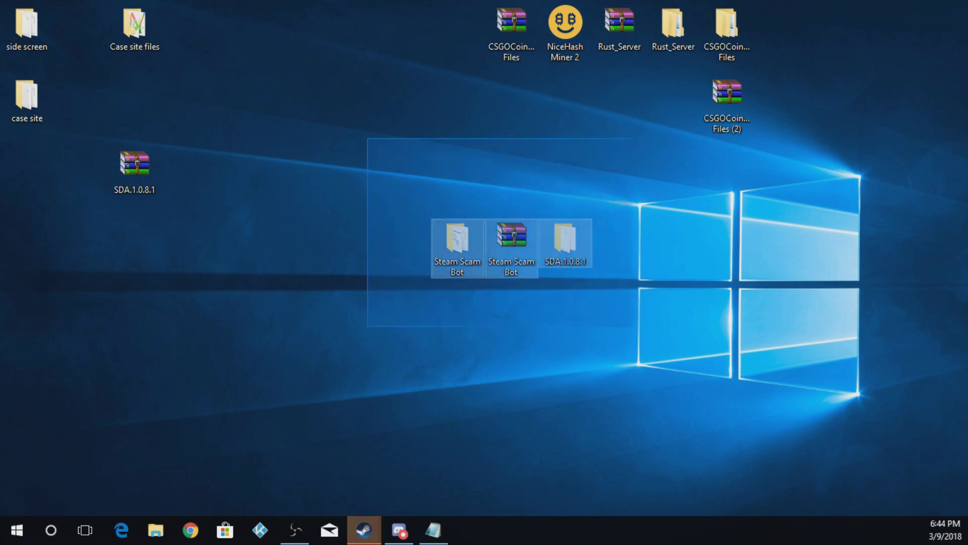
pyautogui.click(635, 327)
pyautogui.moveTo(353, 370)
pyautogui.mouseDown()
pyautogui.moveTo(685, 232)
pyautogui.moveTo(594, 212)
pyautogui.mouseUp()
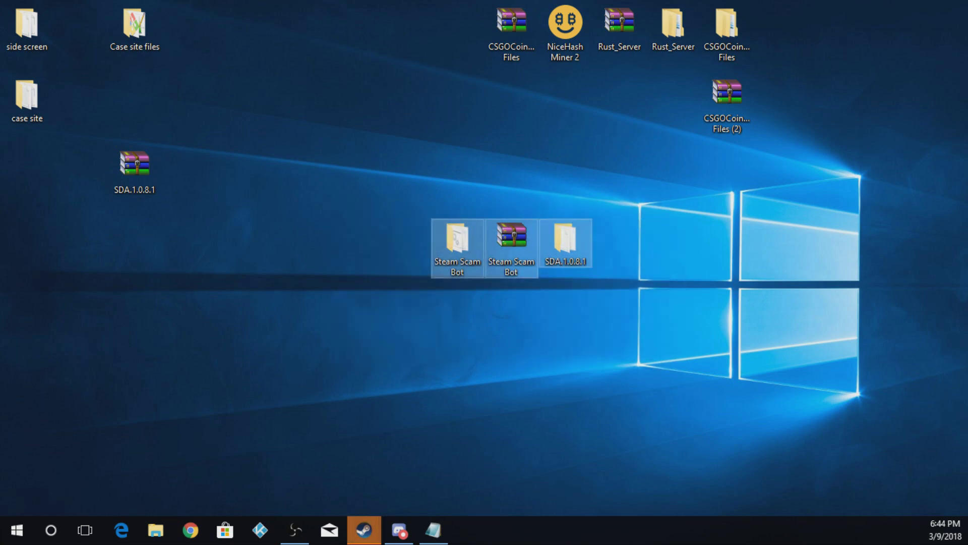
pyautogui.moveTo(409, 188); pyautogui.dragTo(687, 376)
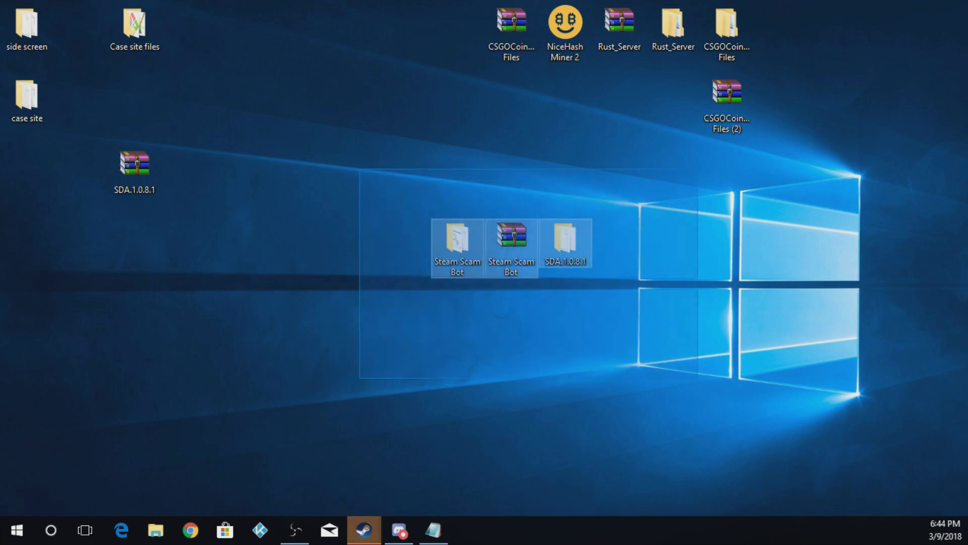
# - Open the Steam Scam Bot folder and edit its config.json with Notepad++
pyautogui.doubleClick(458, 240)
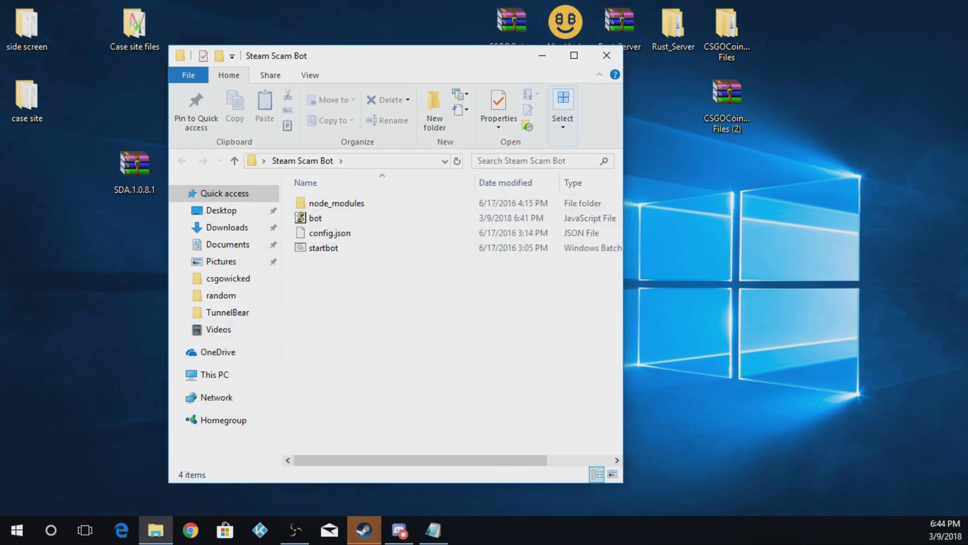
pyautogui.moveTo(378, 55); pyautogui.dragTo(483, 44)
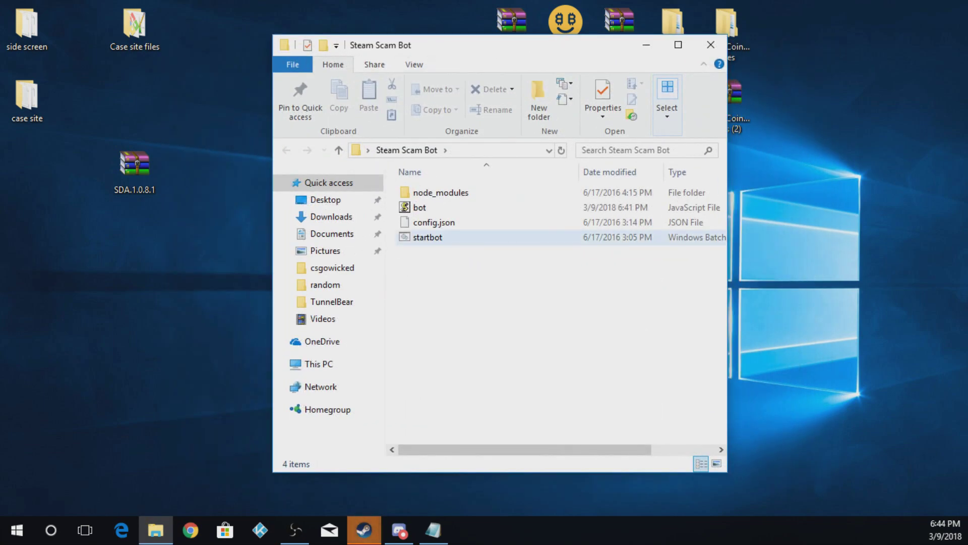
pyautogui.rightClick(454, 222)
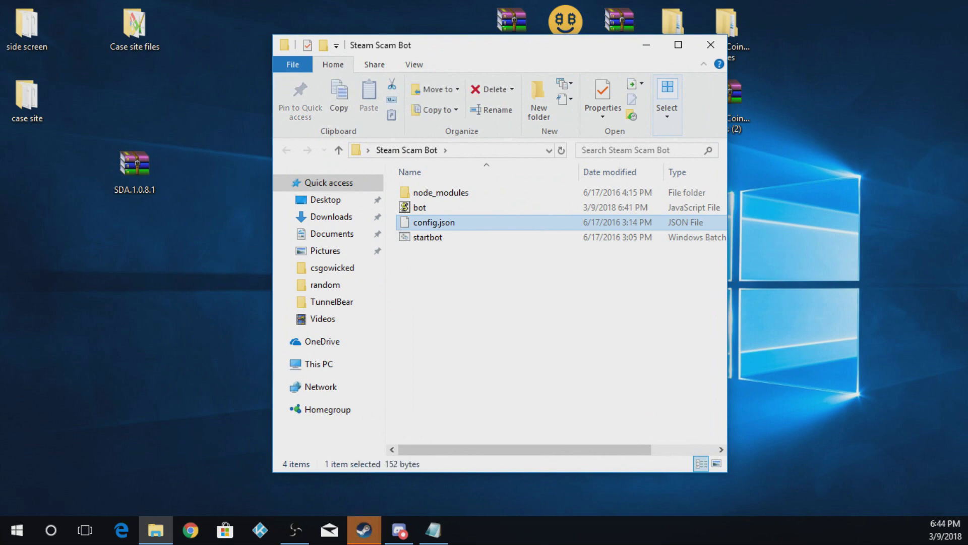
pyautogui.click(522, 230)
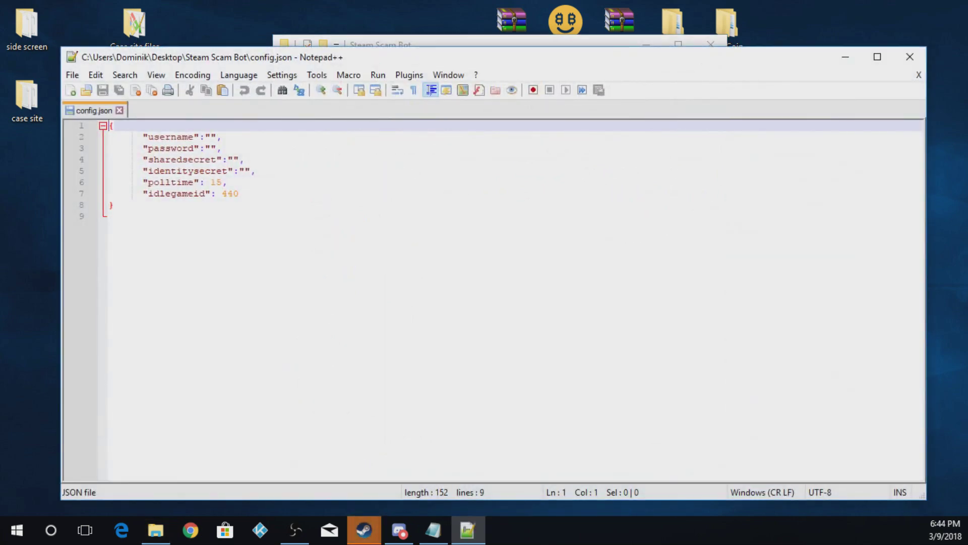
# - Enter 'Username' as the username and 'Password' as the password in config.json
pyautogui.click(209, 137)
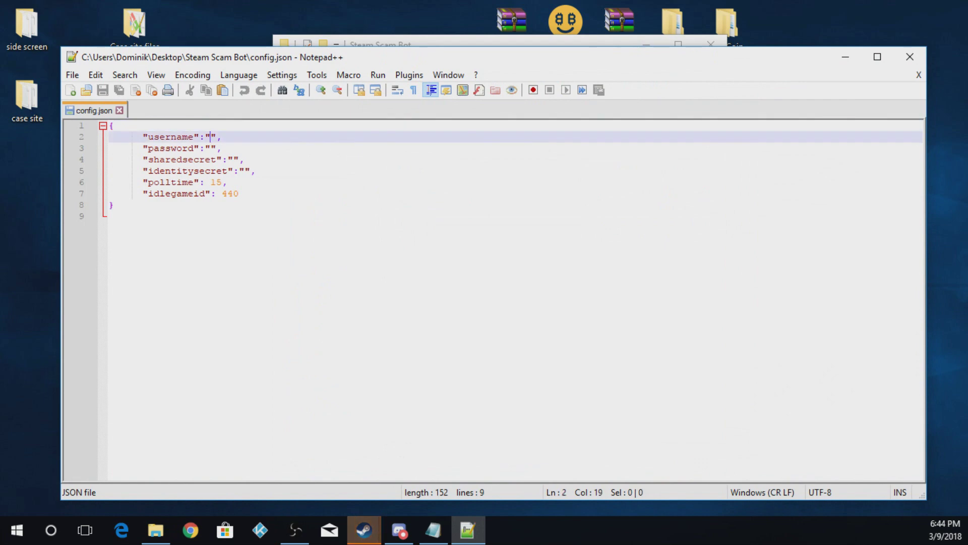
pyautogui.write('User')
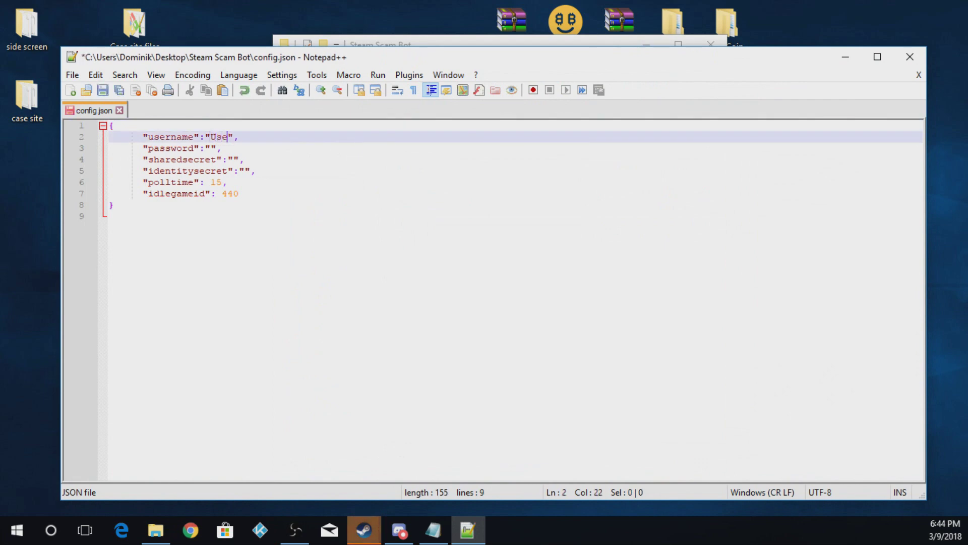
pyautogui.write('nma')
pyautogui.press('BackSpace')
pyautogui.press('BackSpace')
pyautogui.write('ame')
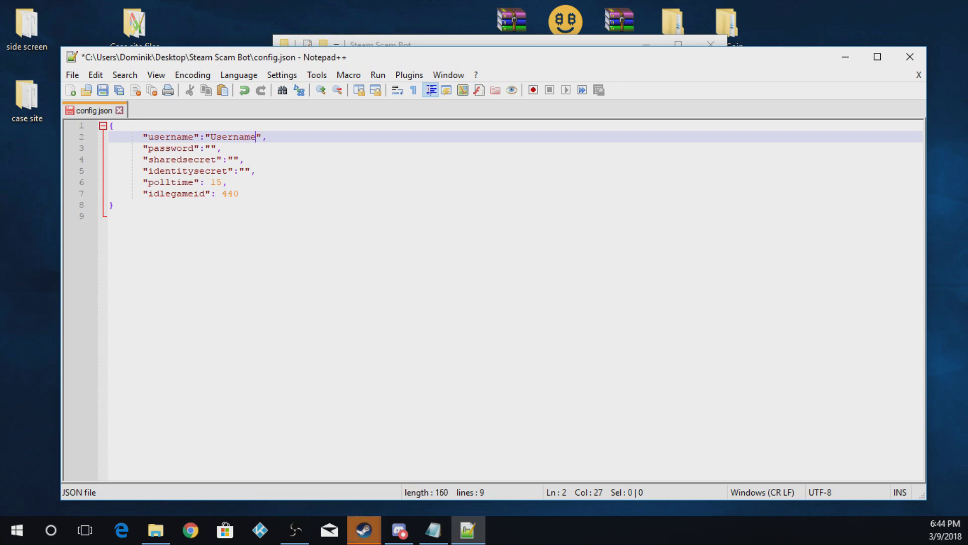
pyautogui.press('Down')
pyautogui.press('Left')
pyautogui.press('Left')
pyautogui.hotkey('shift', 'Left')
pyautogui.press('Left')
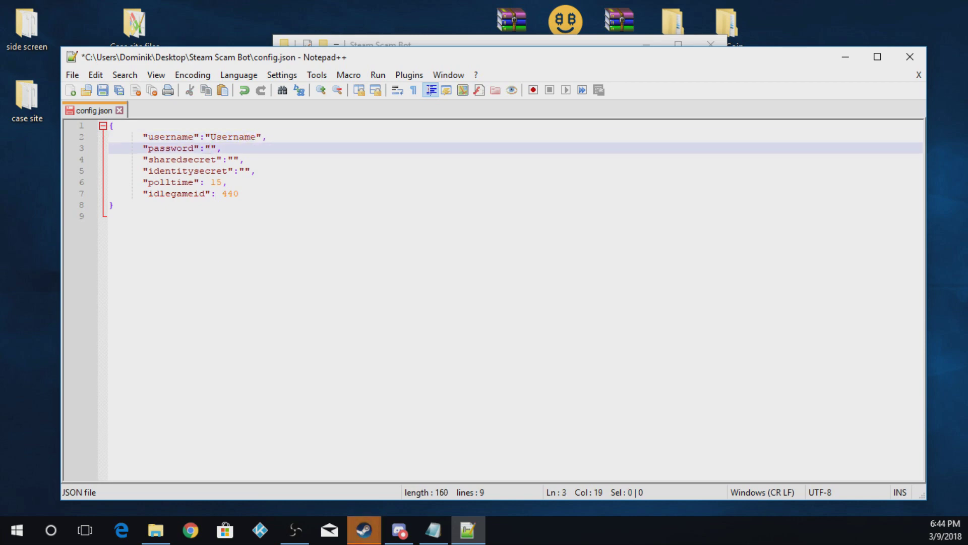
pyautogui.write('Password')
# - Inspect the polltime value 15 and the idlegameid value in config.json
pyautogui.doubleClick(211, 184)
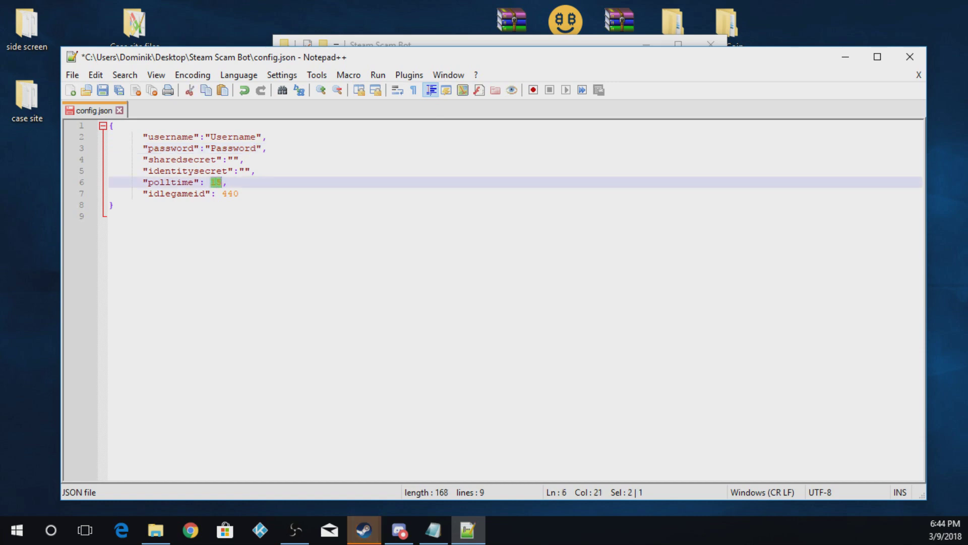
pyautogui.click(217, 184)
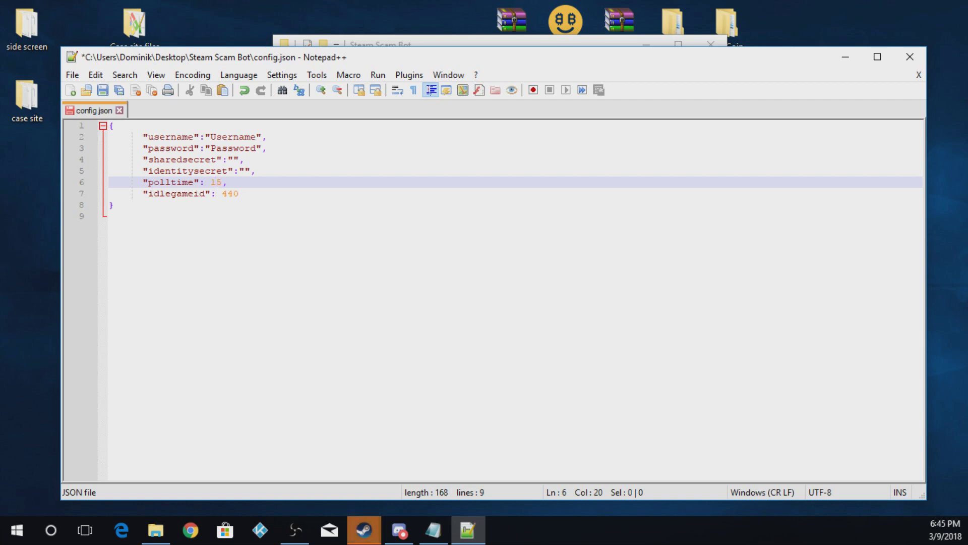
pyautogui.press('Down')
pyautogui.hotkey('ctrl', 'Right')
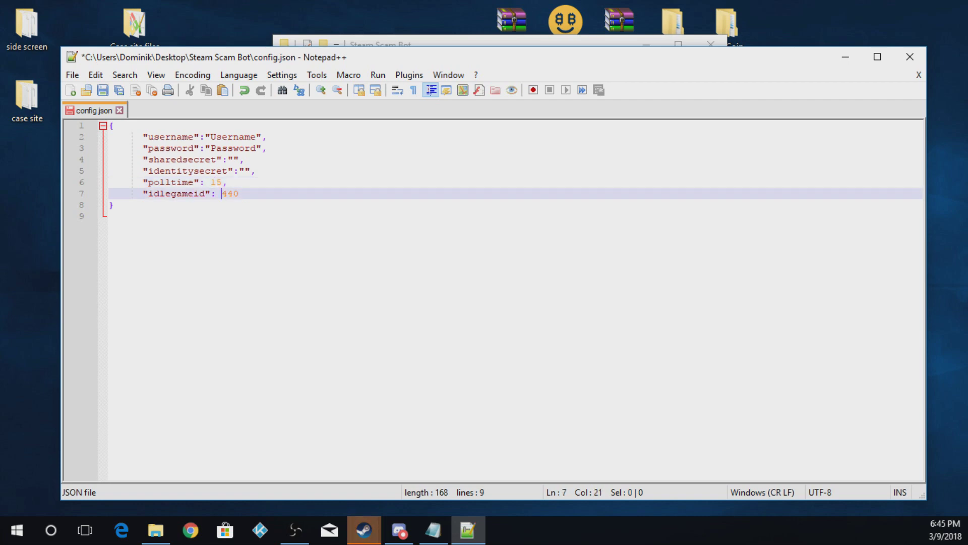
pyautogui.hotkey('shift', 'End')
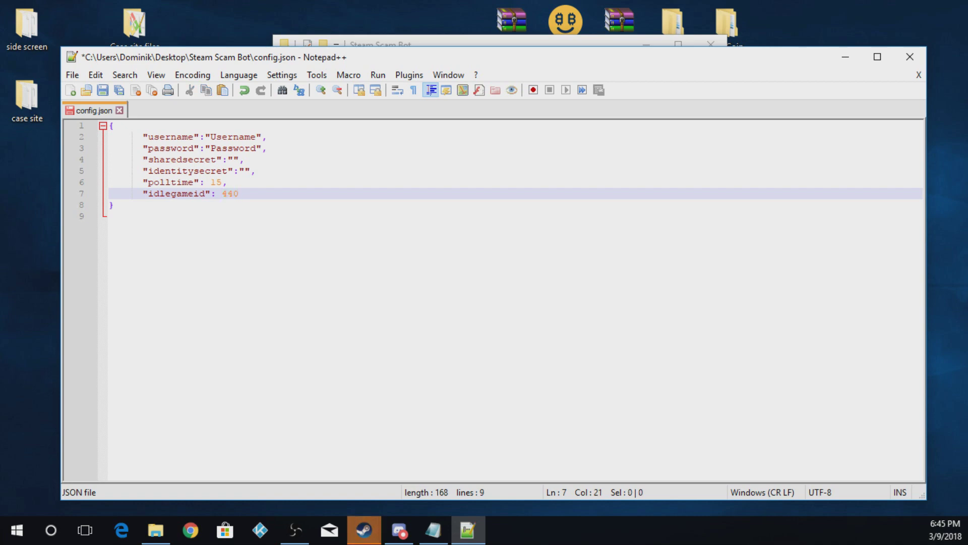
# - Check the username, sharedsecret and identitysecret lines, then minimize Notepad++
pyautogui.click(171, 138)
pyautogui.moveTo(194, 160); pyautogui.dragTo(254, 172)
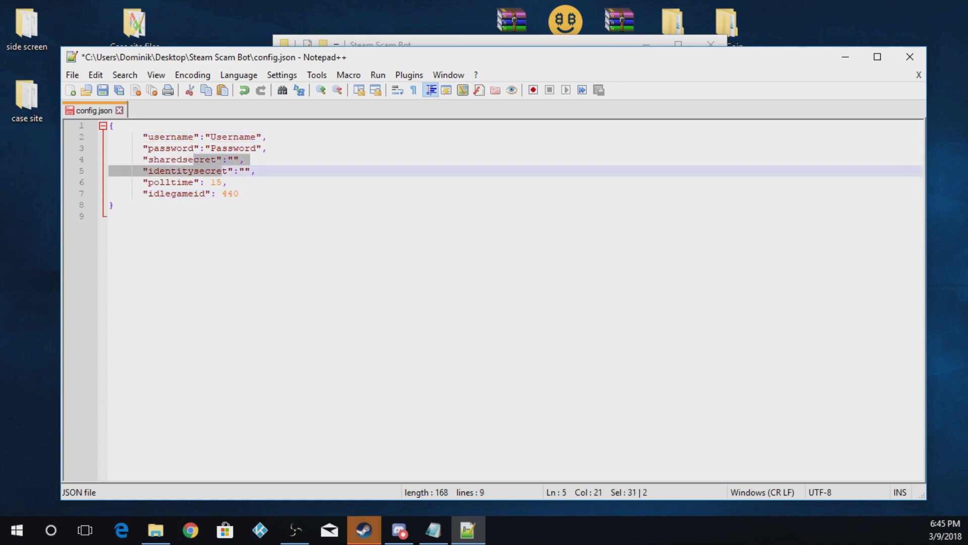
pyautogui.click(233, 170)
pyautogui.press('Up')
pyautogui.press('Left')
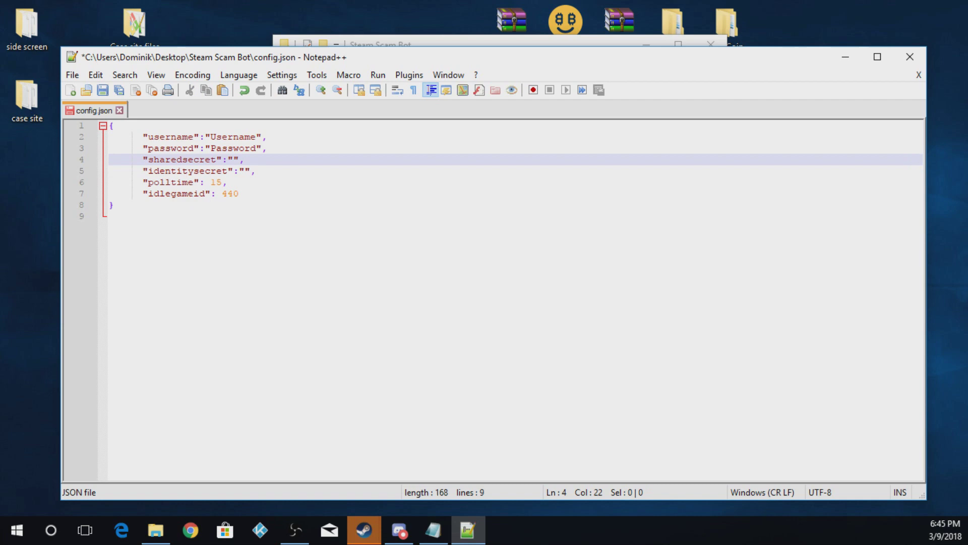
pyautogui.press('Down')
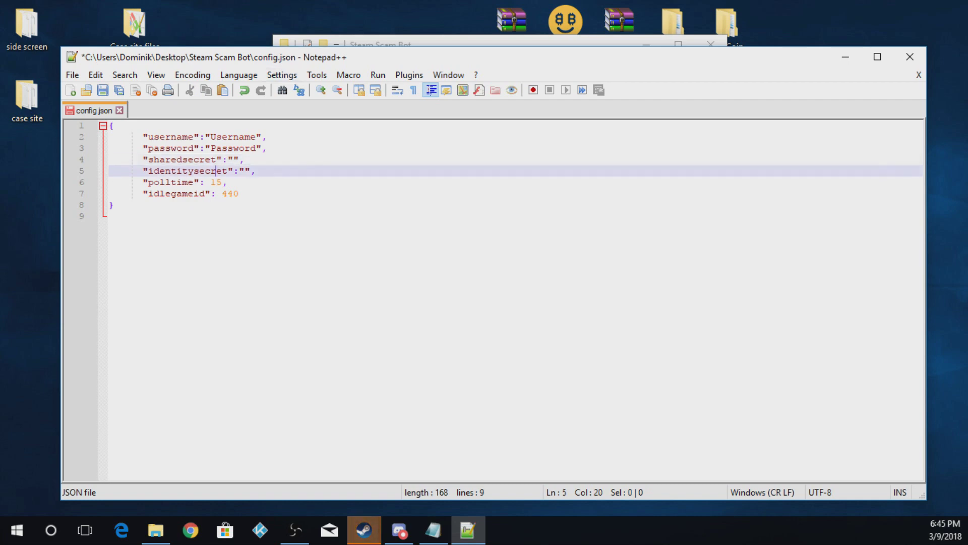
pyautogui.click(846, 56)
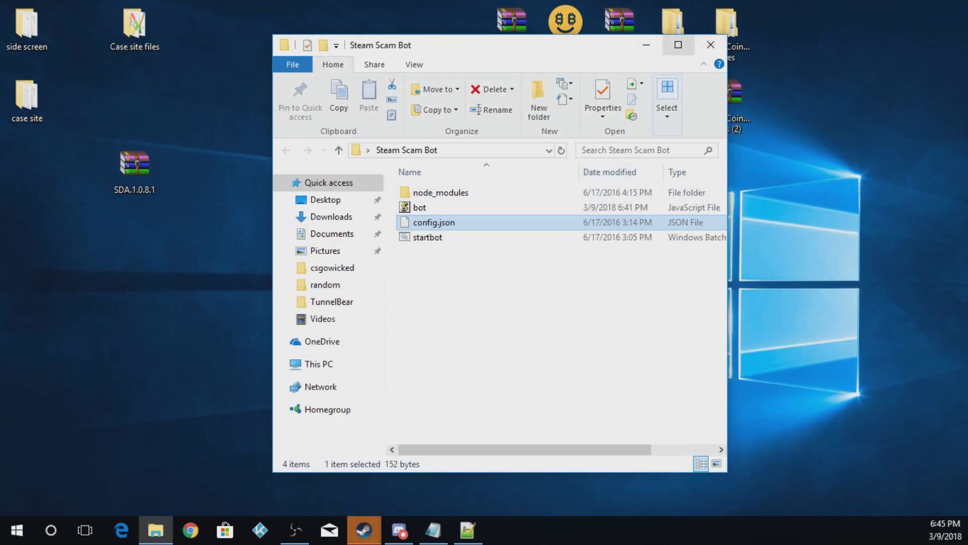
# - Open the maFiles folder inside SDA.1.0.8.1
pyautogui.moveTo(492, 45); pyautogui.dragTo(263, 50)
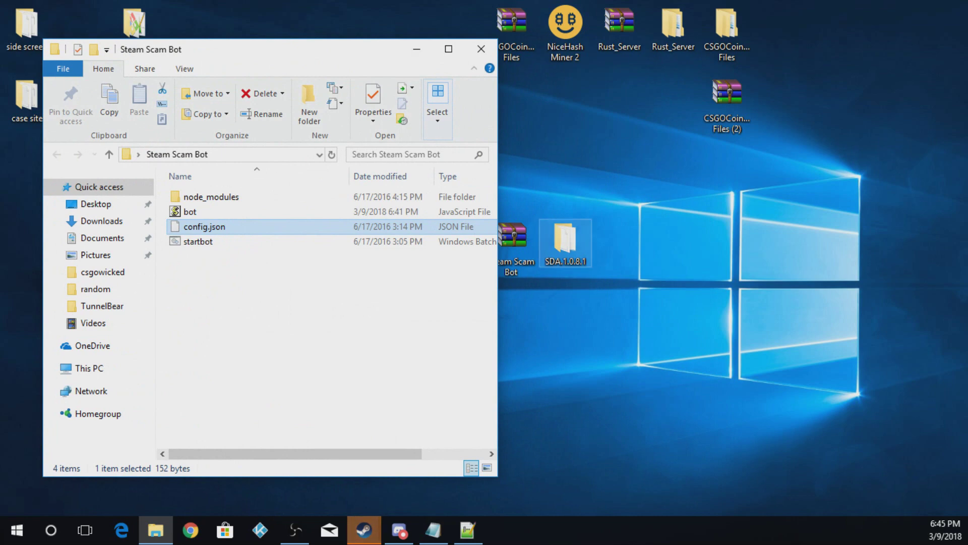
pyautogui.click(565, 242)
pyautogui.doubleClick(565, 242)
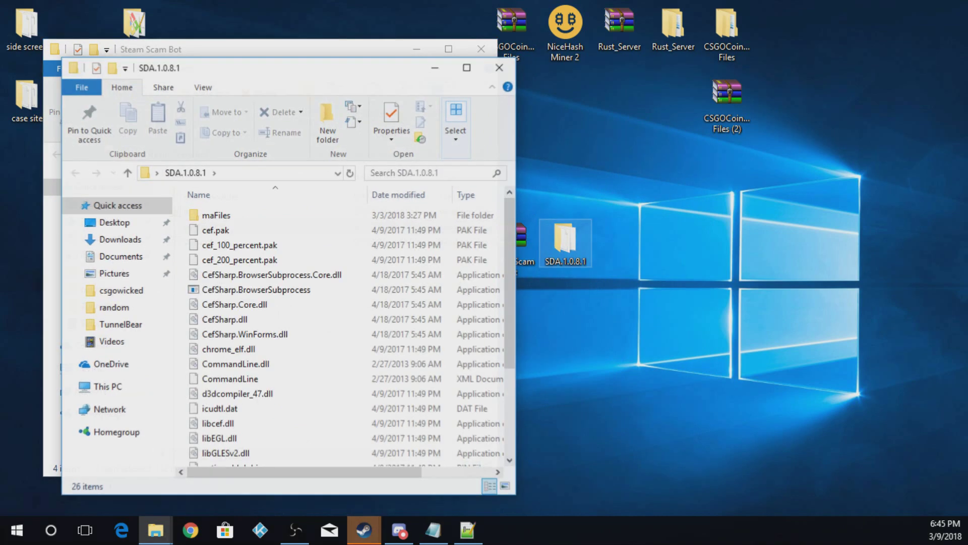
pyautogui.doubleClick(216, 215)
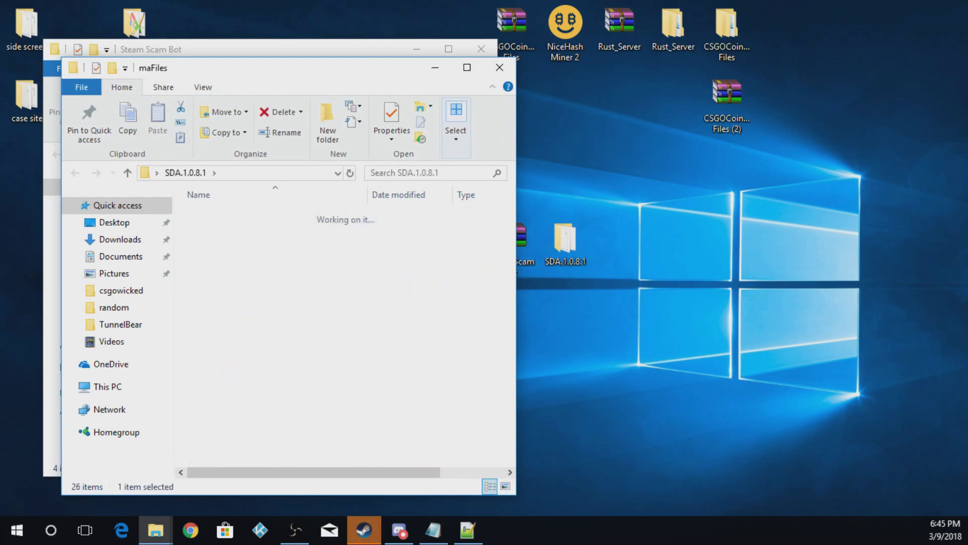
# - Inspect the account's maFile name without renaming it, then close the maFiles window
pyautogui.click(250, 215)
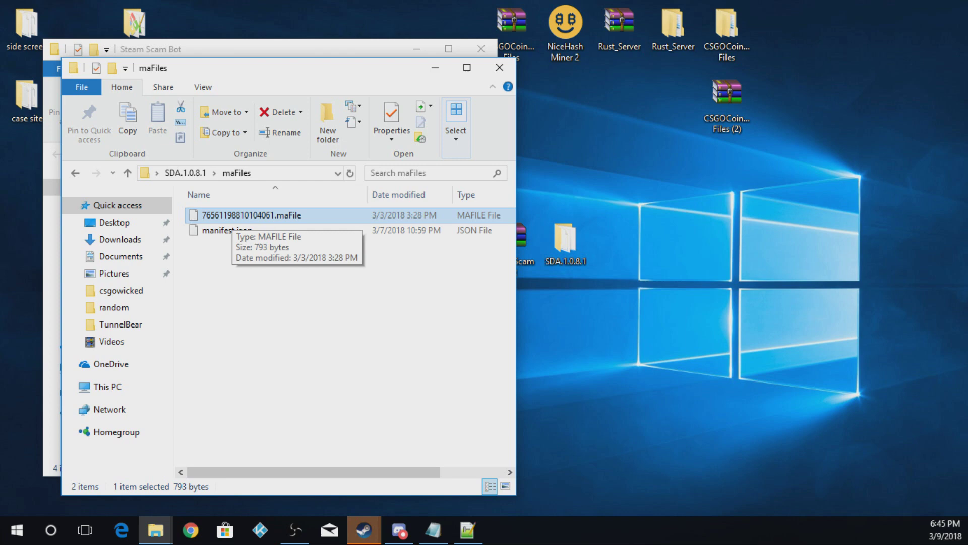
pyautogui.click(250, 215)
pyautogui.rightClick(261, 218)
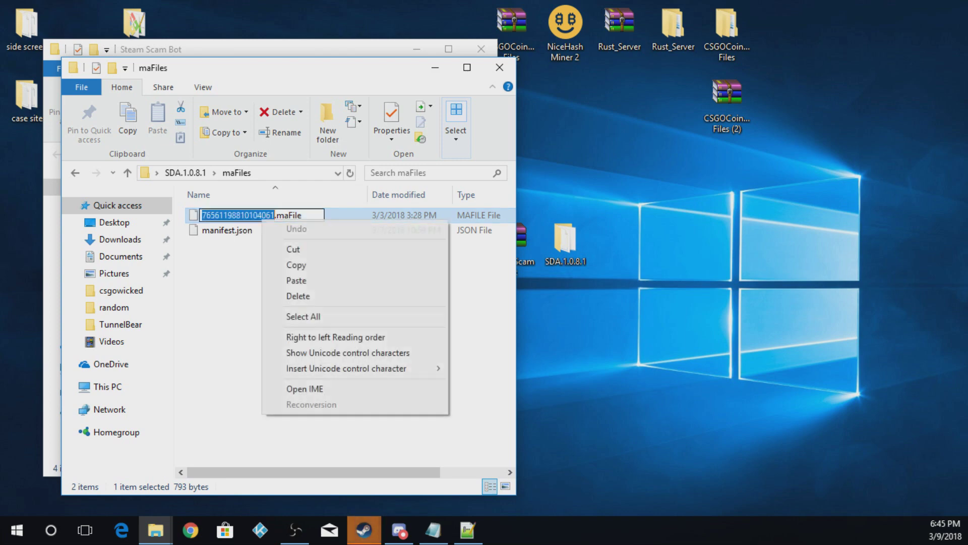
pyautogui.click(318, 215)
pyautogui.press('Escape')
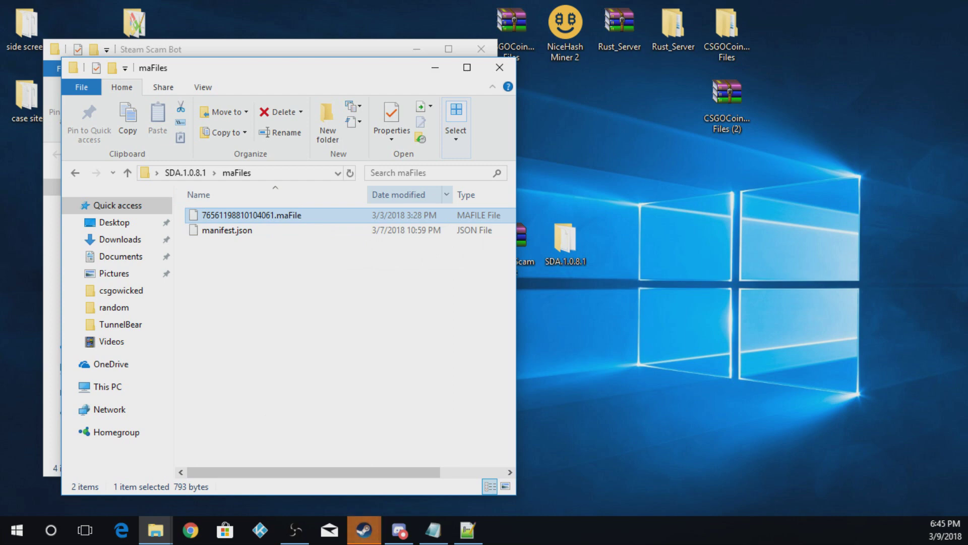
pyautogui.click(500, 68)
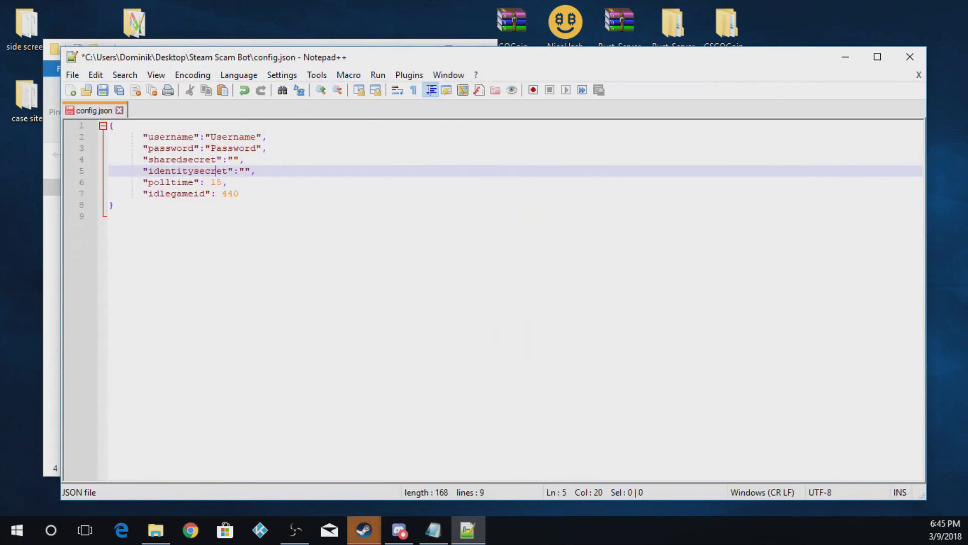
pyautogui.press('Up')
pyautogui.press('Right')
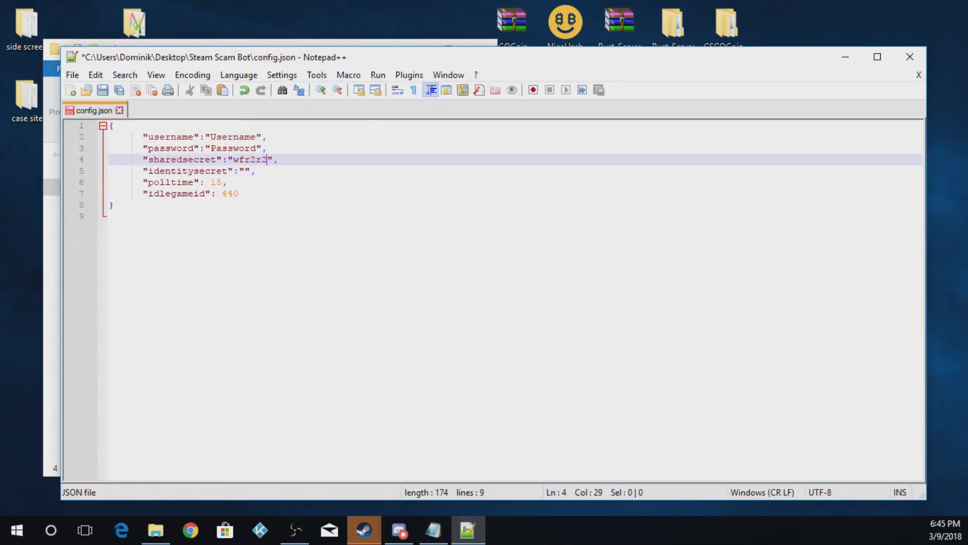
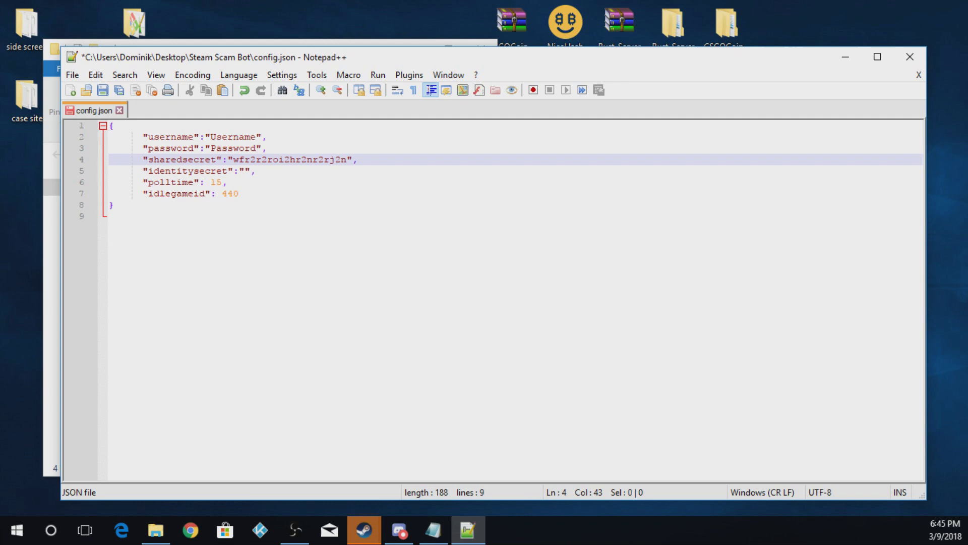
pyautogui.press('BackSpace')
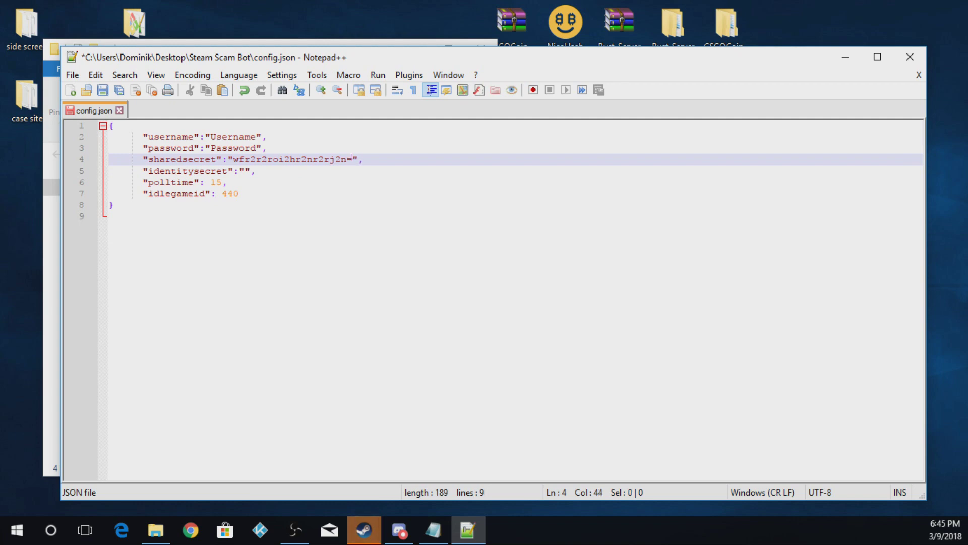
pyautogui.moveTo(352, 160); pyautogui.dragTo(238, 159)
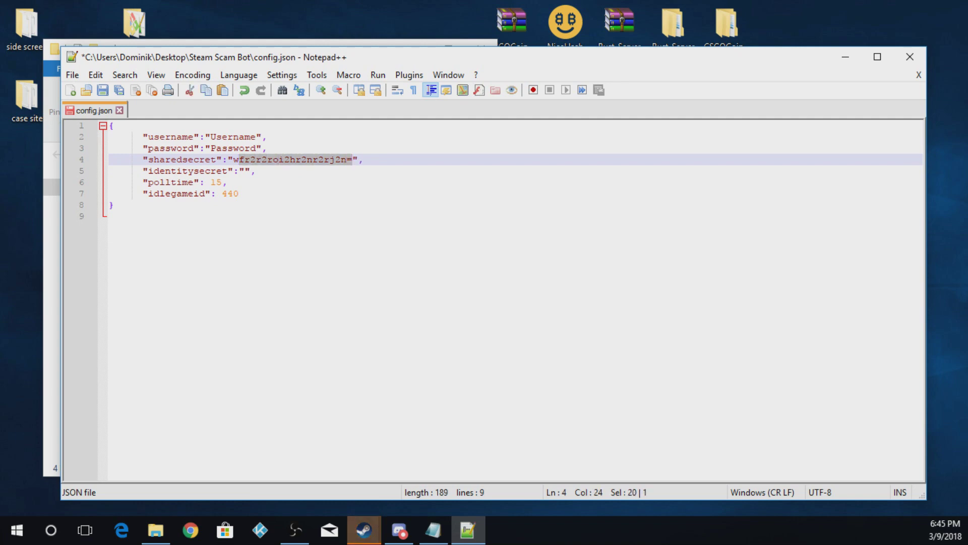
pyautogui.hotkey('shift', 'Left')
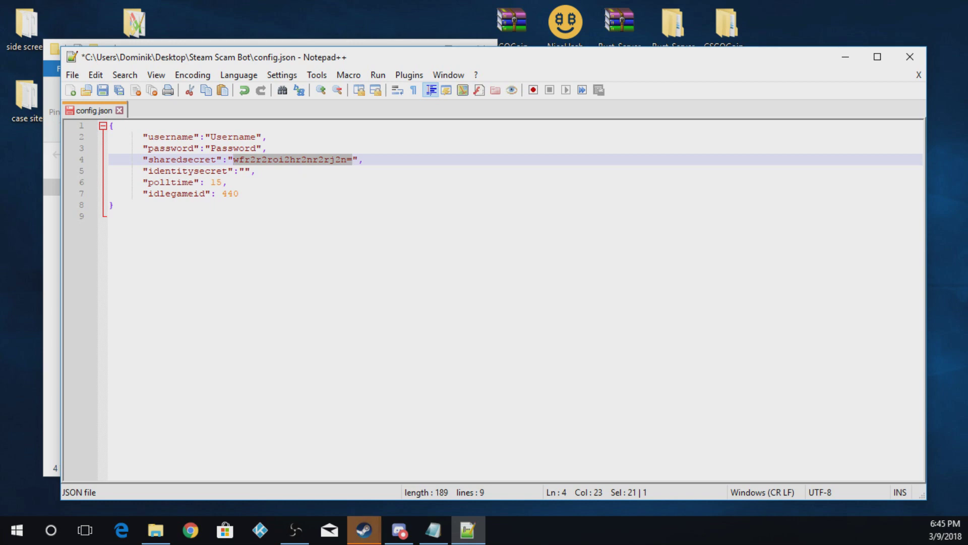
pyautogui.hotkey('ctrl', 'c')
# - Paste the same secret into identitysecret and save config.json
pyautogui.press('Down')
pyautogui.press('Right')
pyautogui.press('Right')
pyautogui.hotkey('ctrl', 'v')
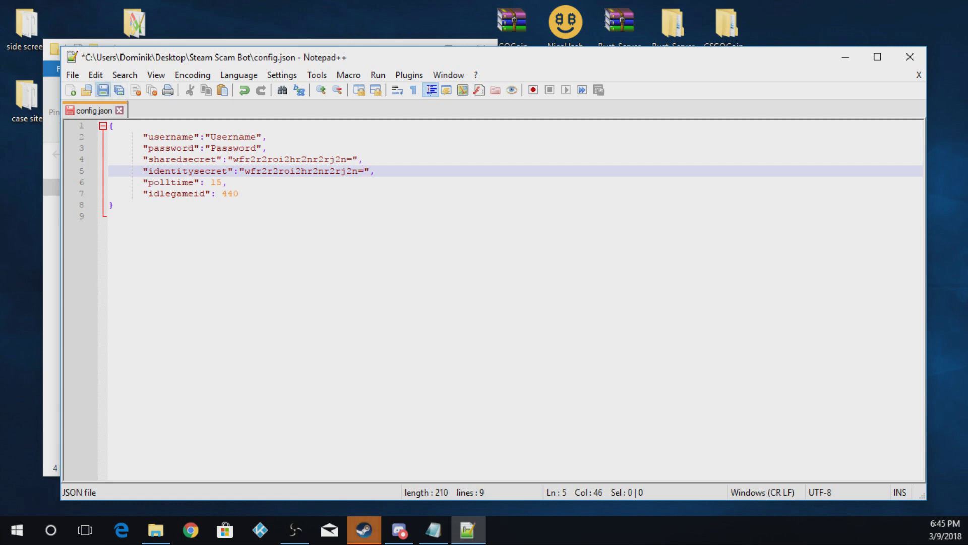
pyautogui.hotkey('ctrl', 's')
# - Close Notepad++ and run the startbot script past the security warning
pyautogui.click(910, 57)
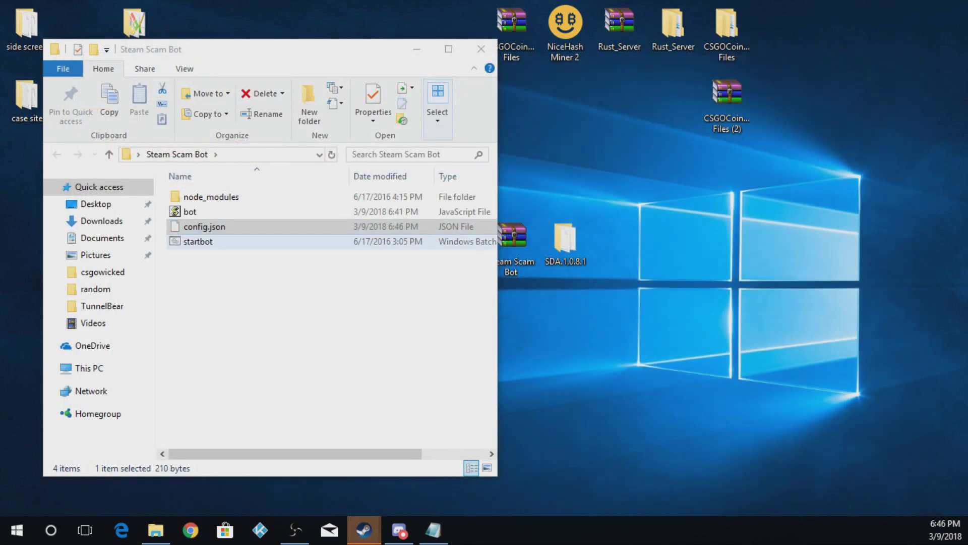
pyautogui.doubleClick(199, 241)
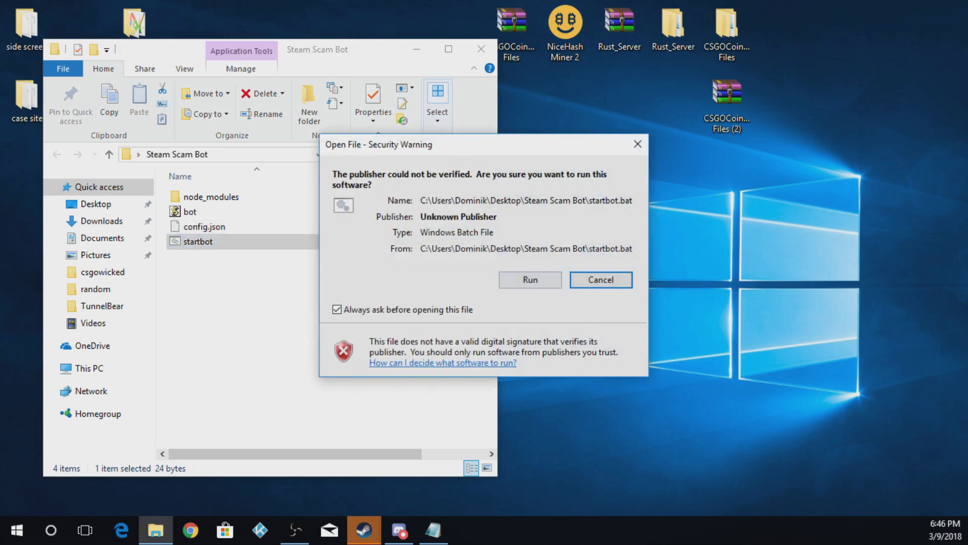
pyautogui.hotkey('alt', 'r')
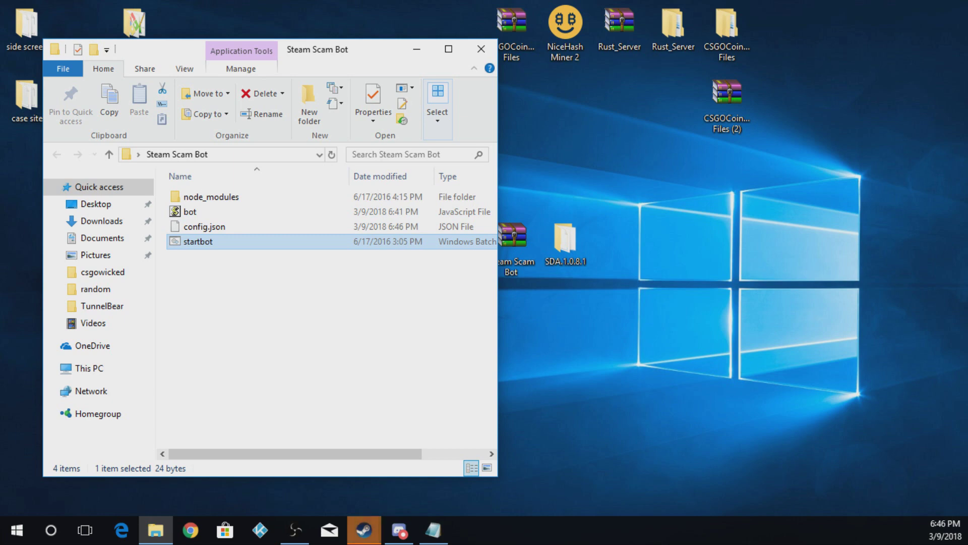
pyautogui.rightClick(244, 226)
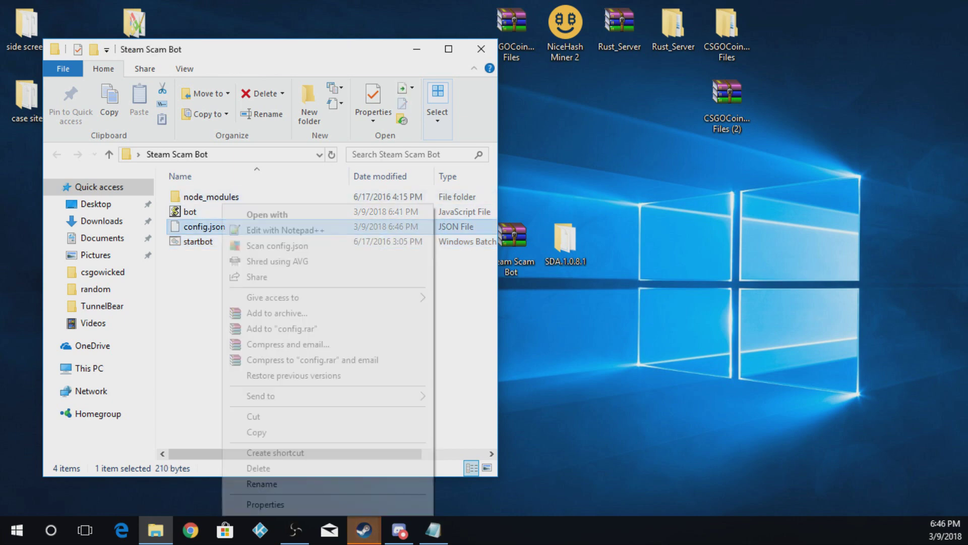
# - Reopen config.json in Notepad++ and review the username, password and secret values
pyautogui.click(303, 232)
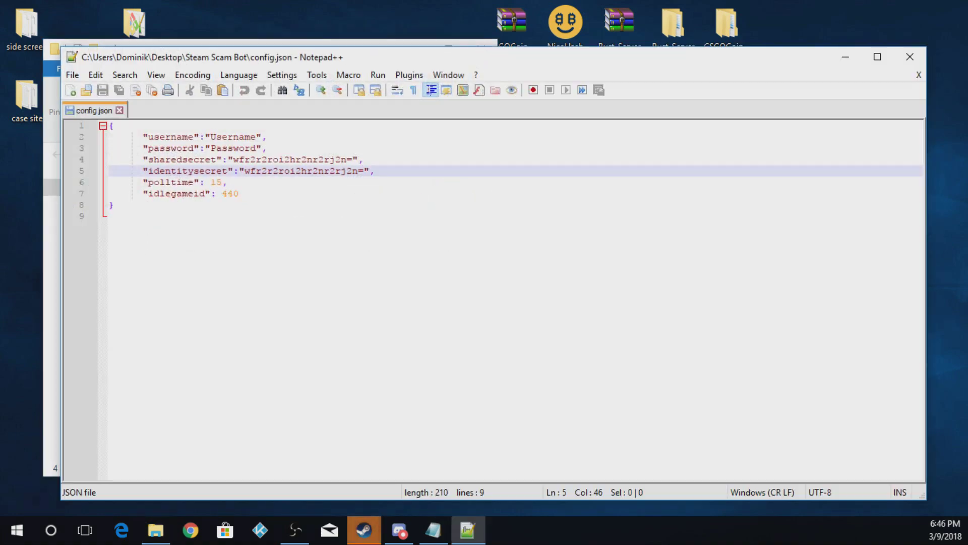
pyautogui.moveTo(108, 125)
pyautogui.mouseDown()
pyautogui.moveTo(249, 171)
pyautogui.moveTo(289, 171)
pyautogui.mouseUp()
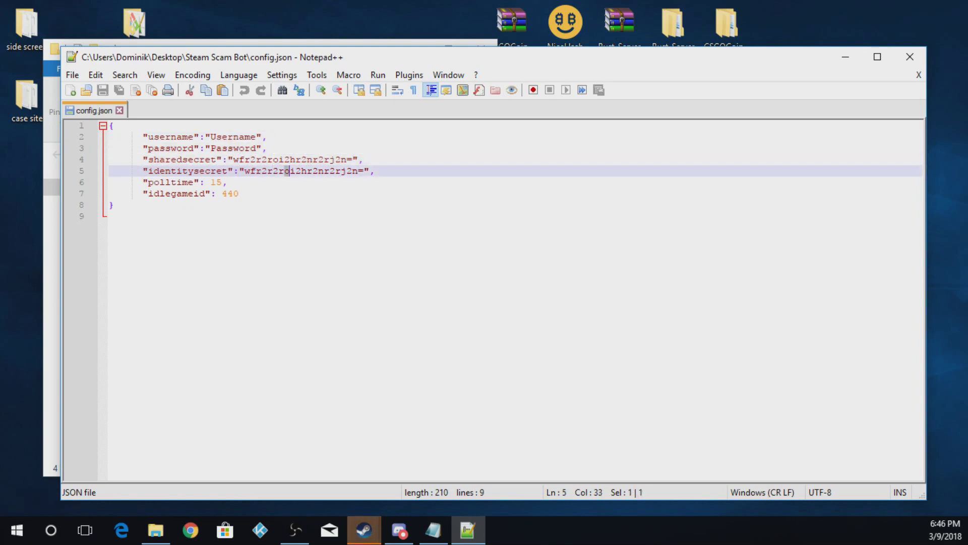